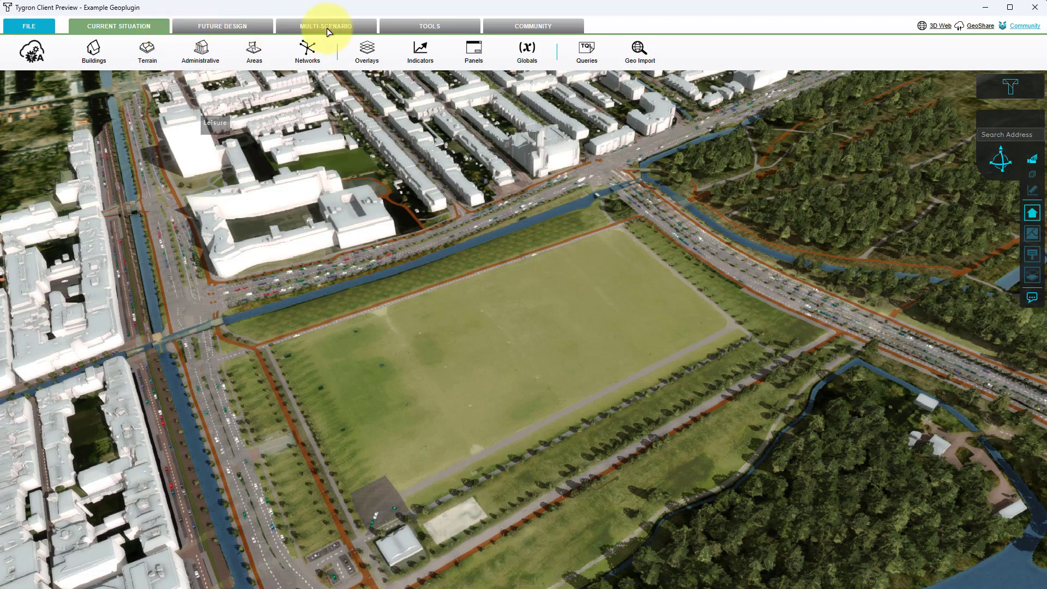
Add a Building geo plugin to the project and name it Healthcare.
click(412, 30)
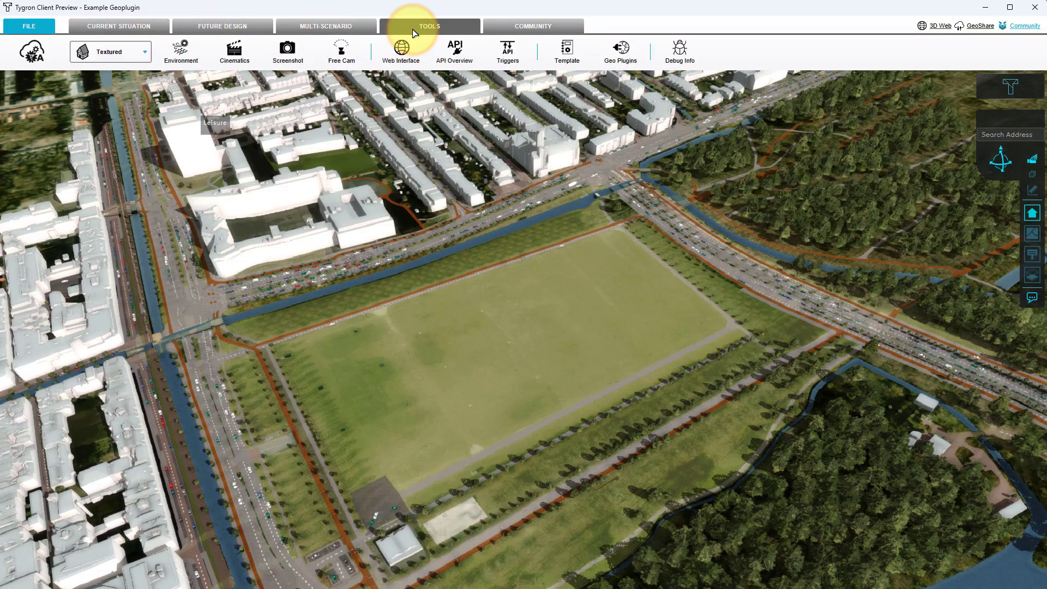
click(628, 52)
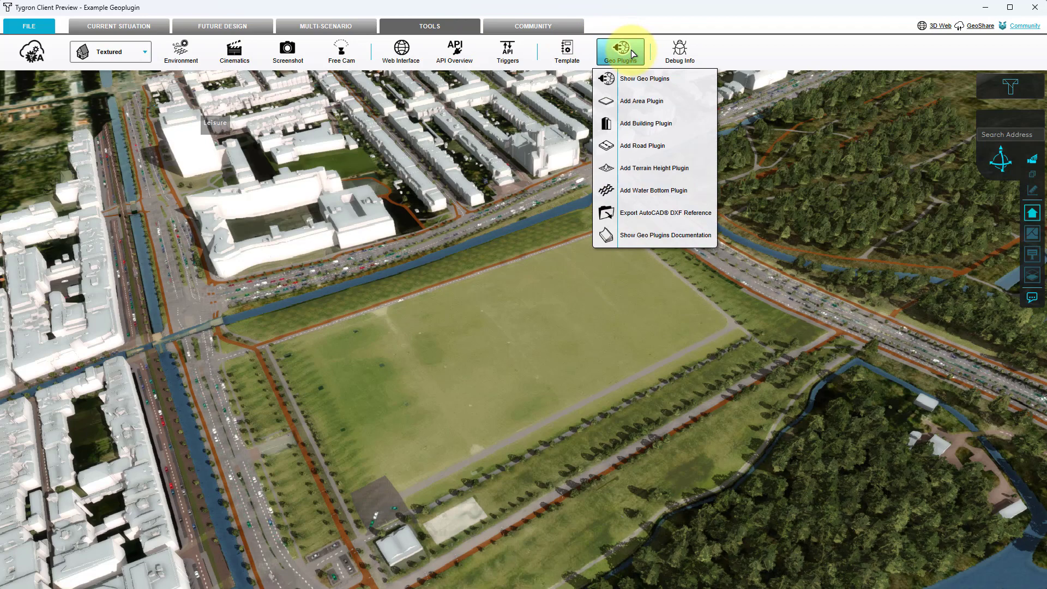
click(627, 125)
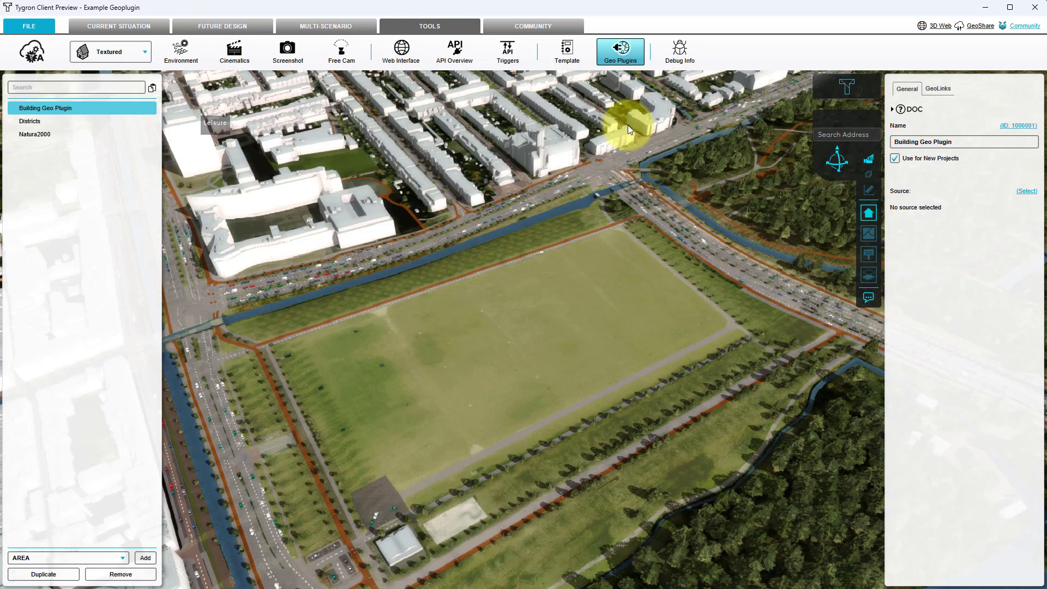
drag(967, 136, 880, 141)
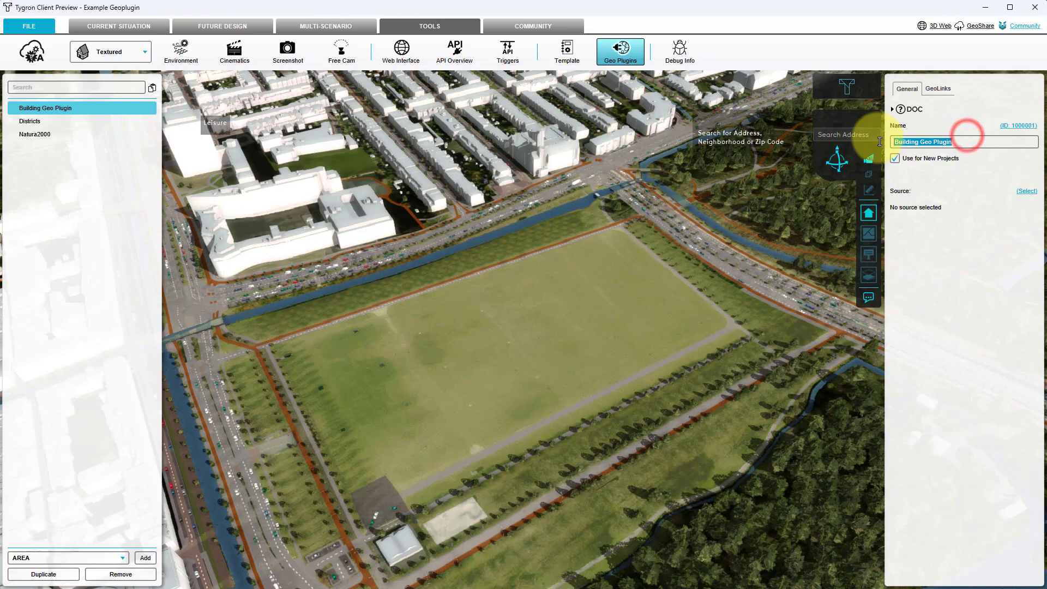
text(Healthcare)
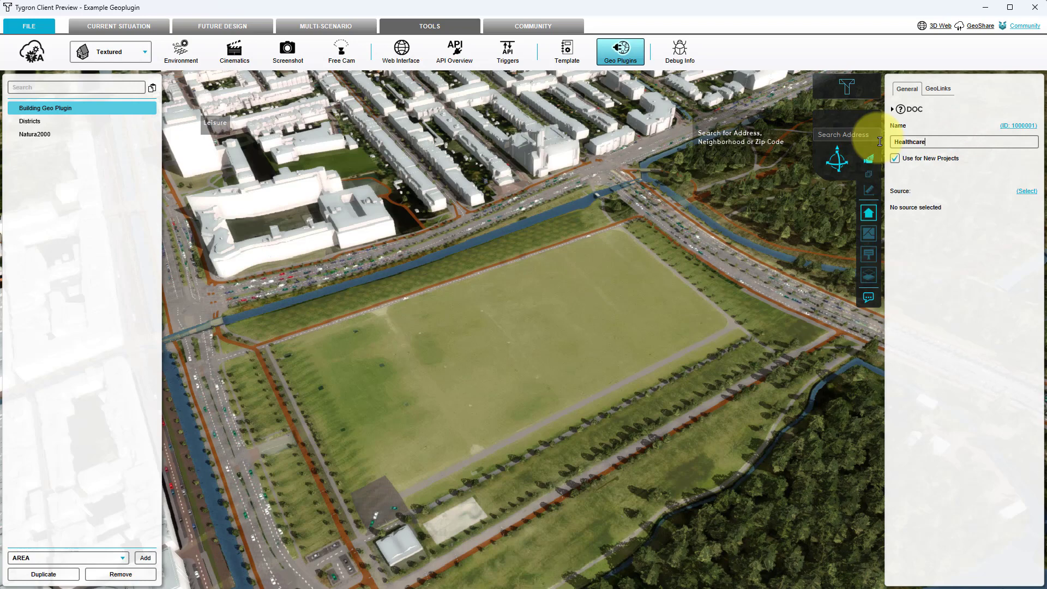
key(Return)
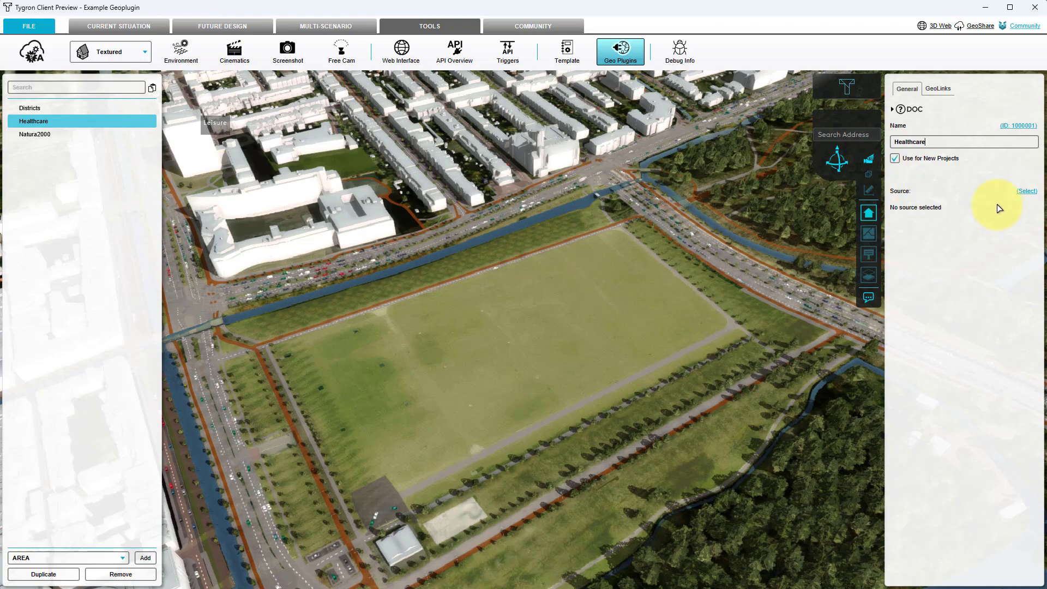
Set the Healthcare plugin's source to BAG and its layer to pand.
click(1029, 193)
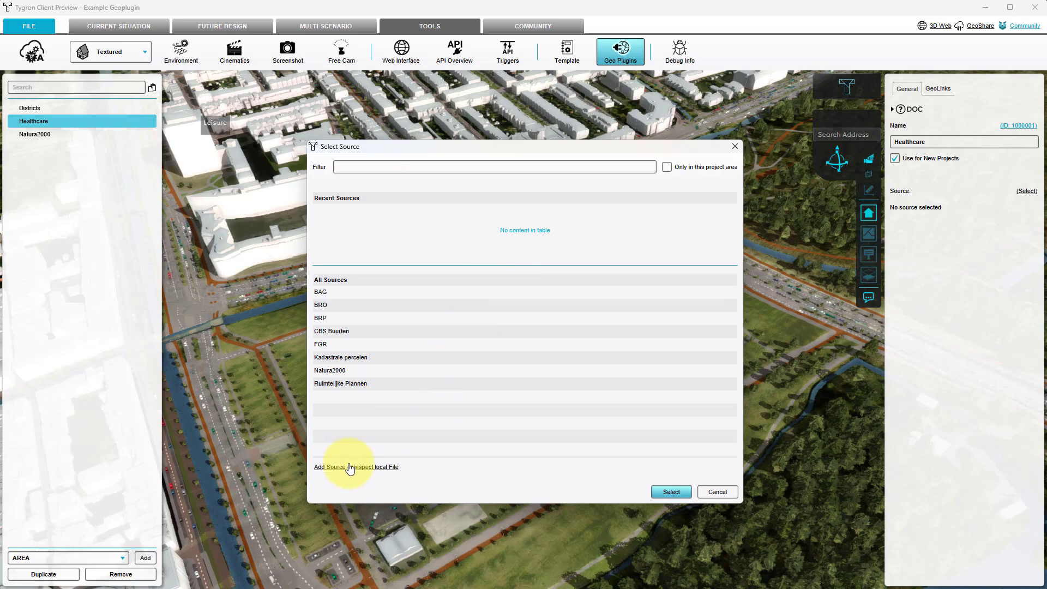
click(330, 292)
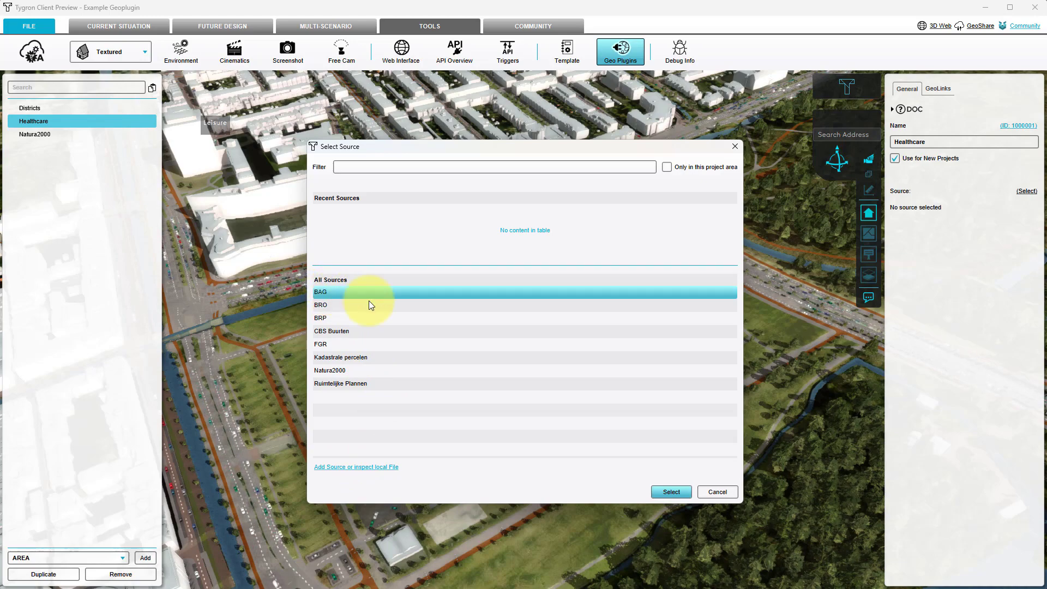
click(671, 492)
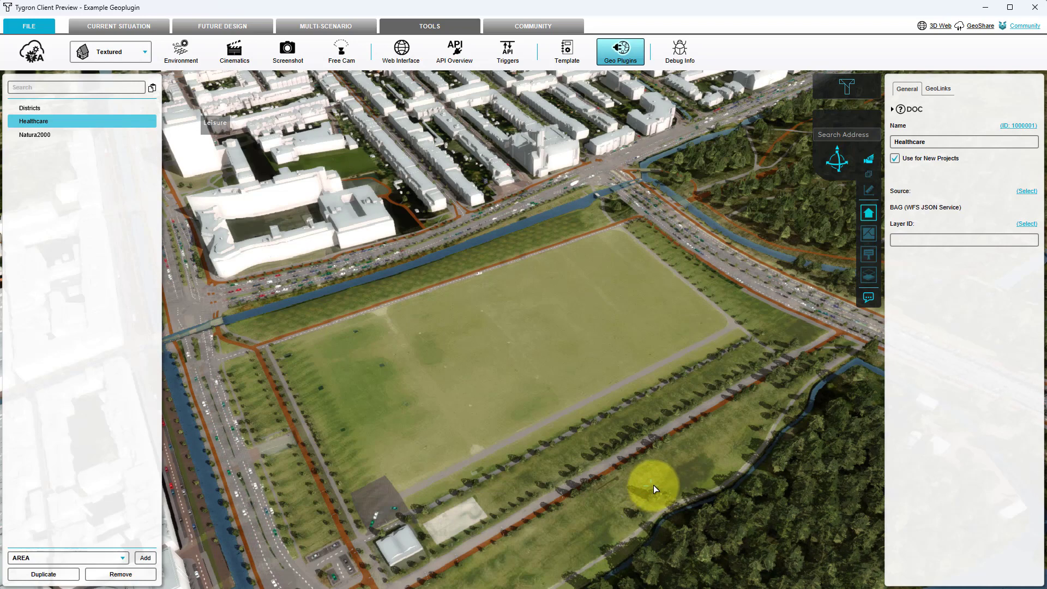
click(1025, 225)
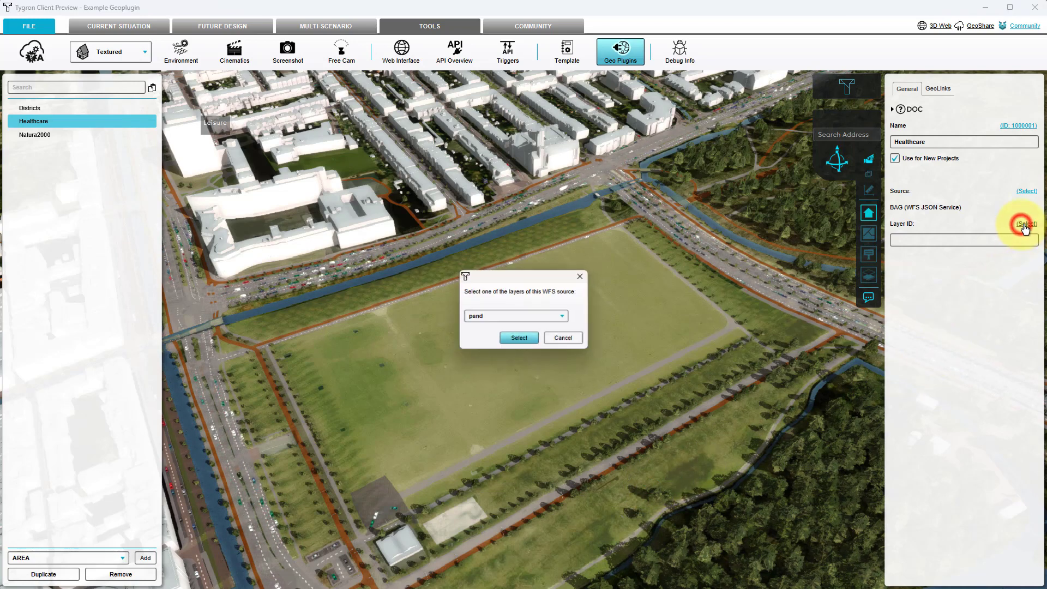
click(534, 316)
click(521, 316)
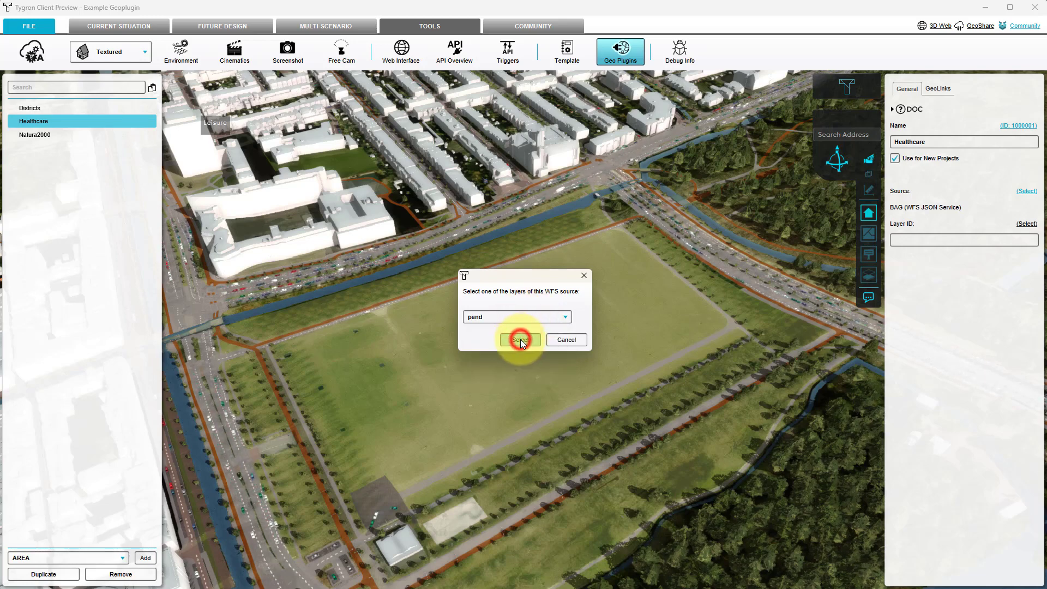
click(520, 339)
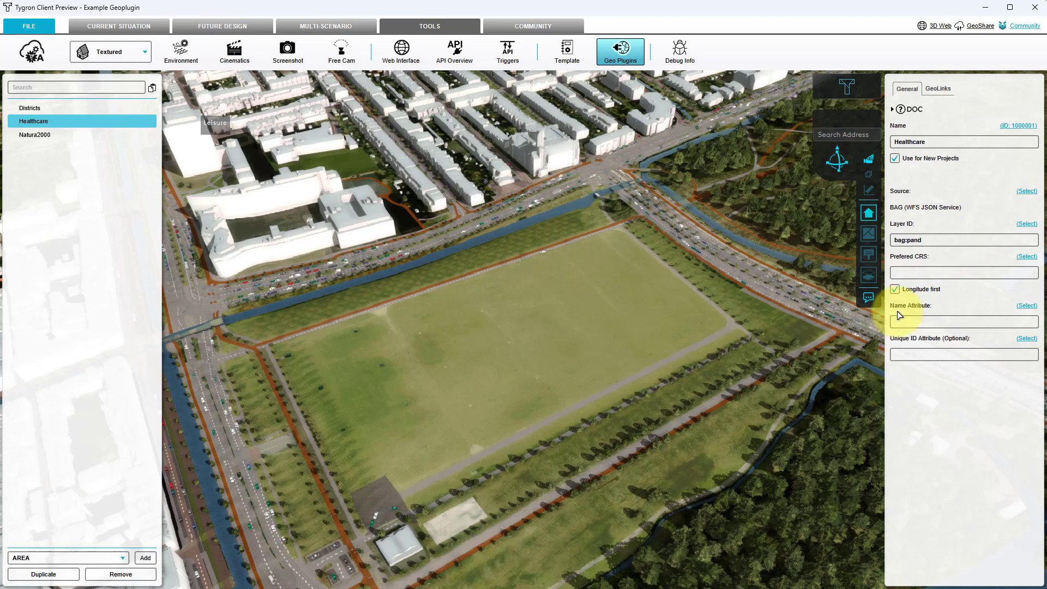
Set the Healthcare plugin's name attribute to gebruiksdoel.
click(1024, 306)
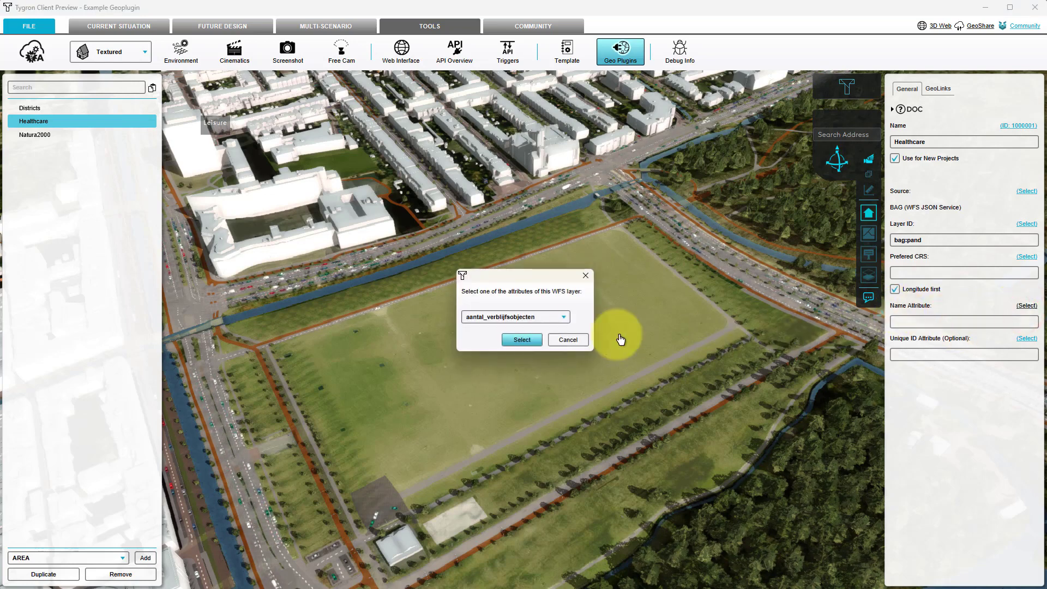
click(496, 320)
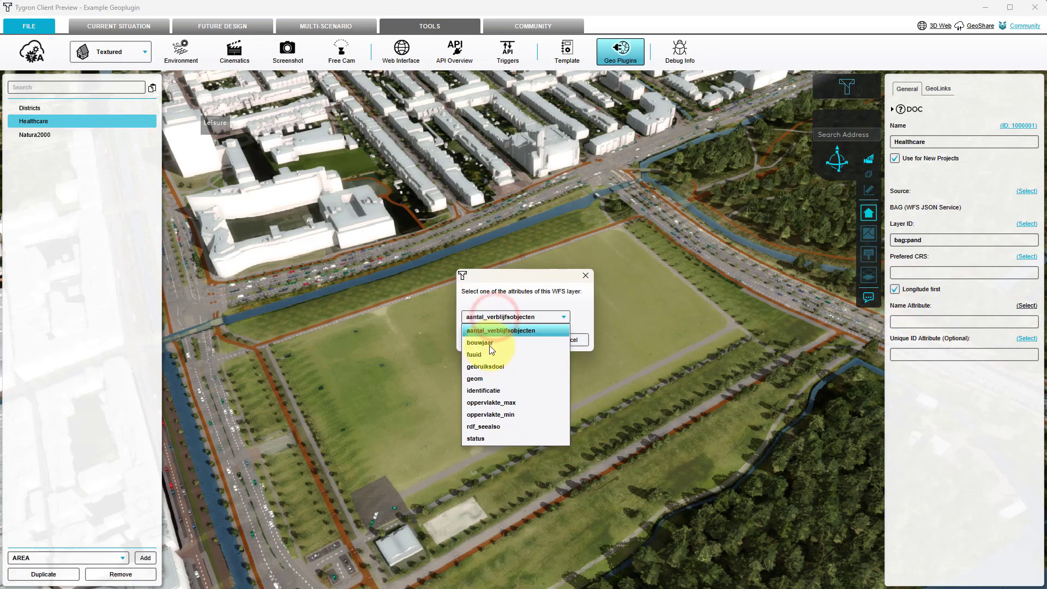
click(486, 367)
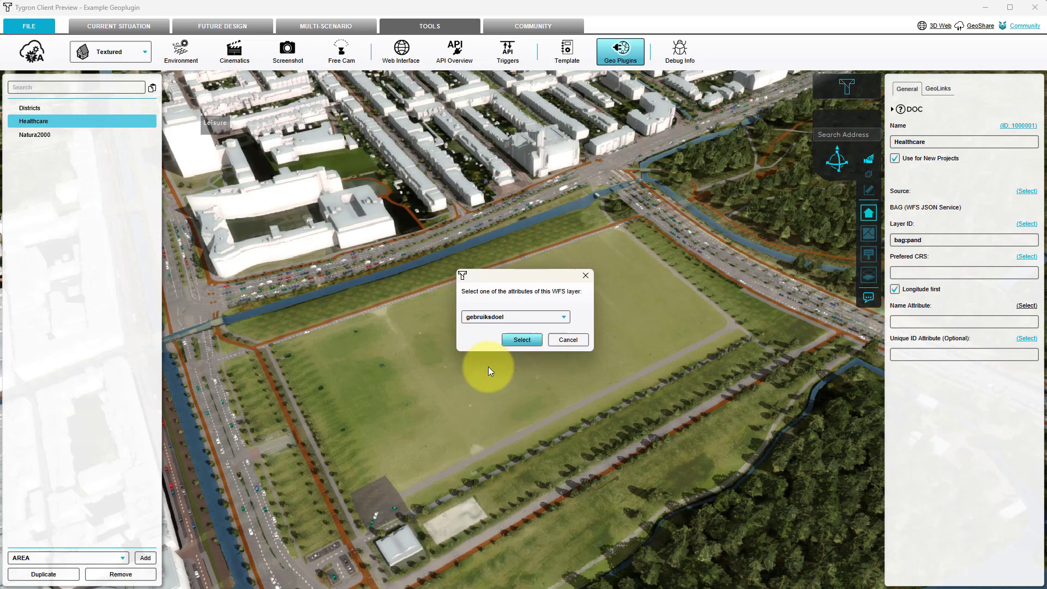
click(518, 342)
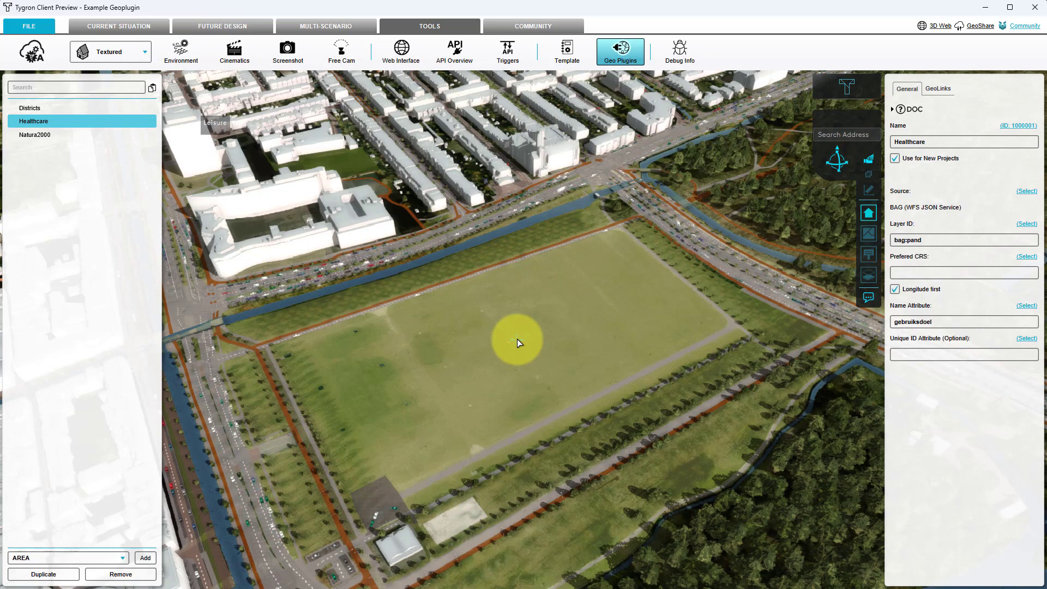
Add a GeoLink to the Healthcare plugin and give it gebruiksdoel as matching attribute.
click(937, 89)
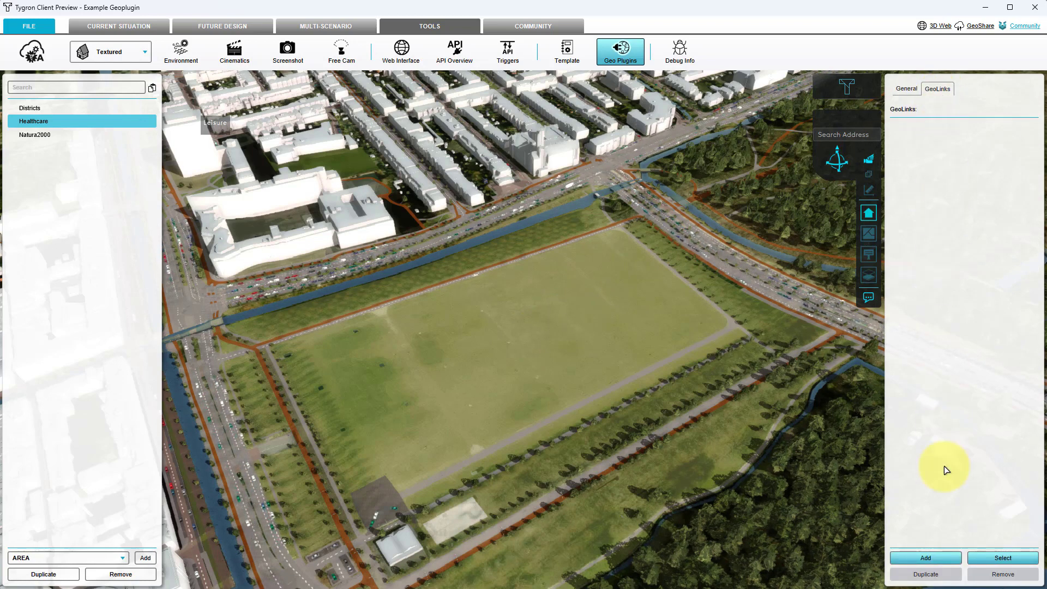
click(942, 558)
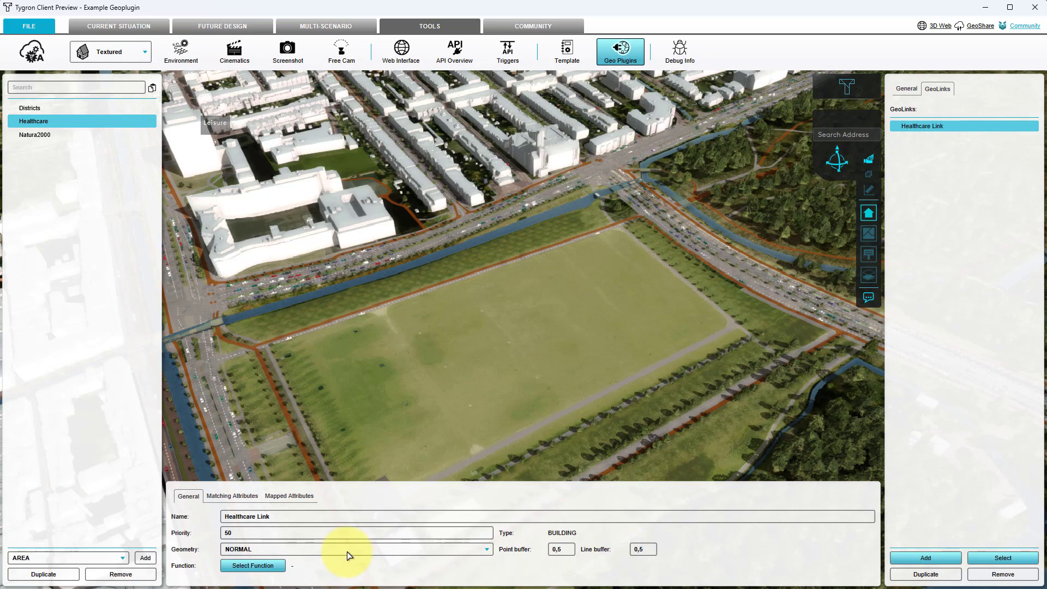
click(248, 501)
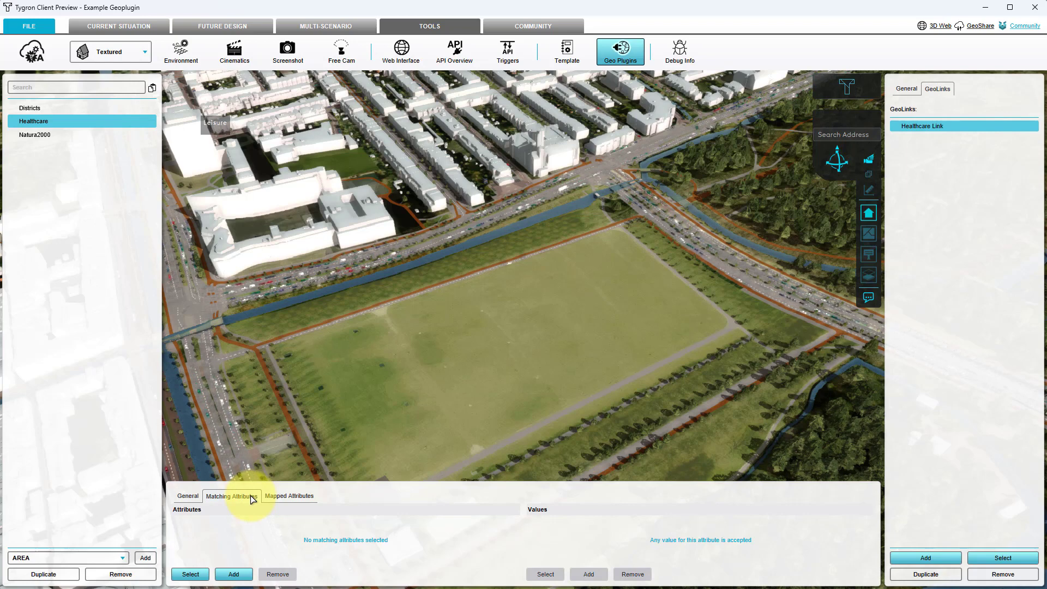
click(201, 577)
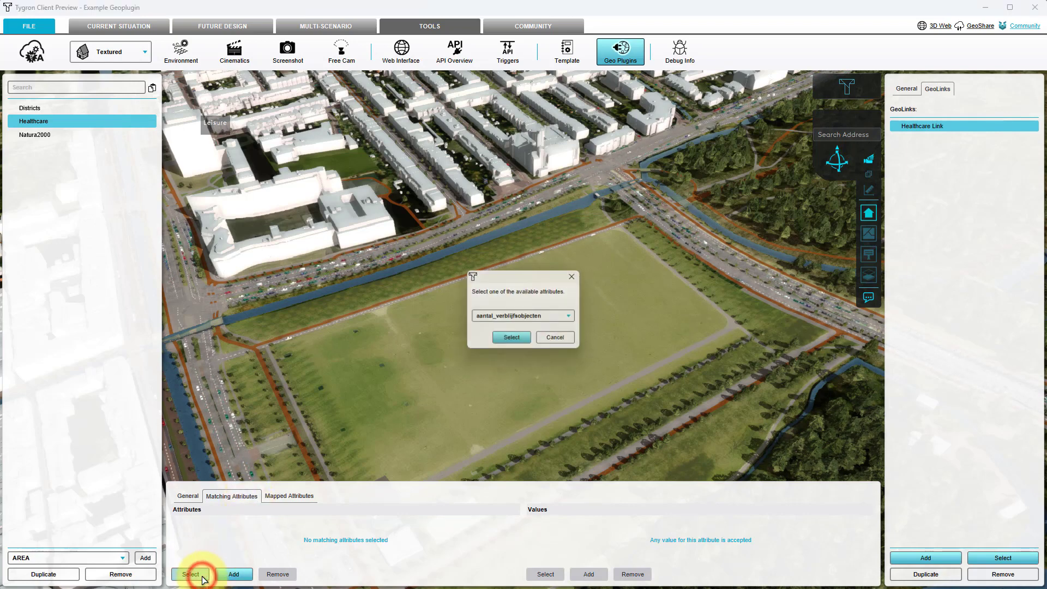
click(508, 317)
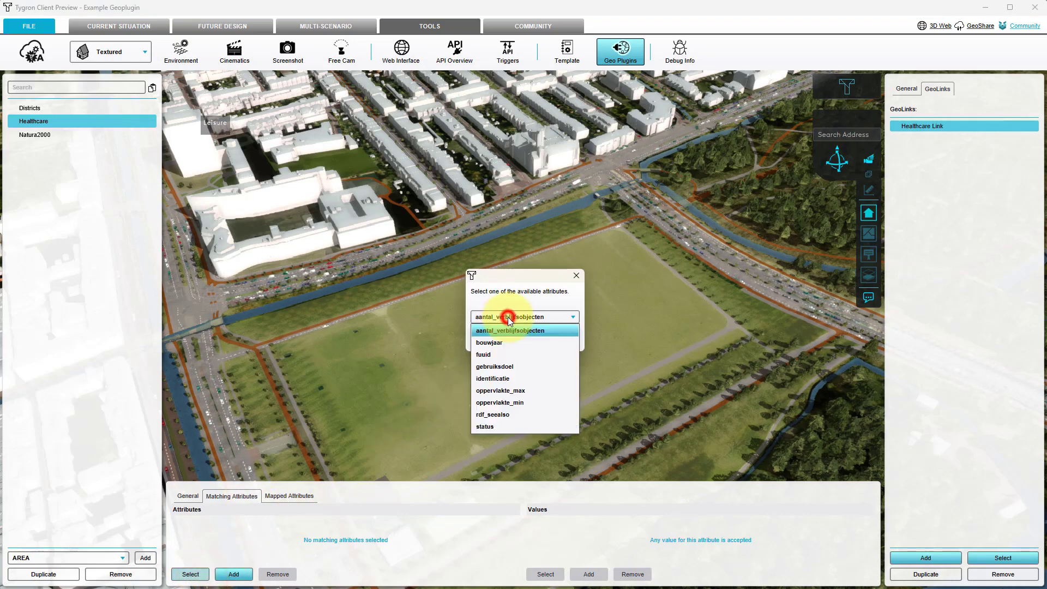
click(499, 368)
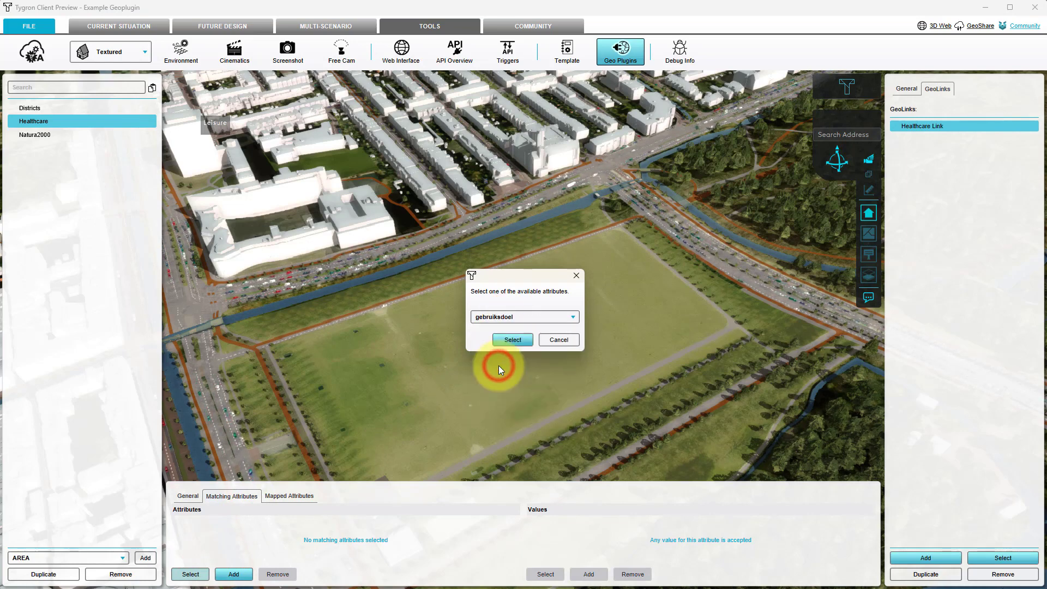
click(511, 341)
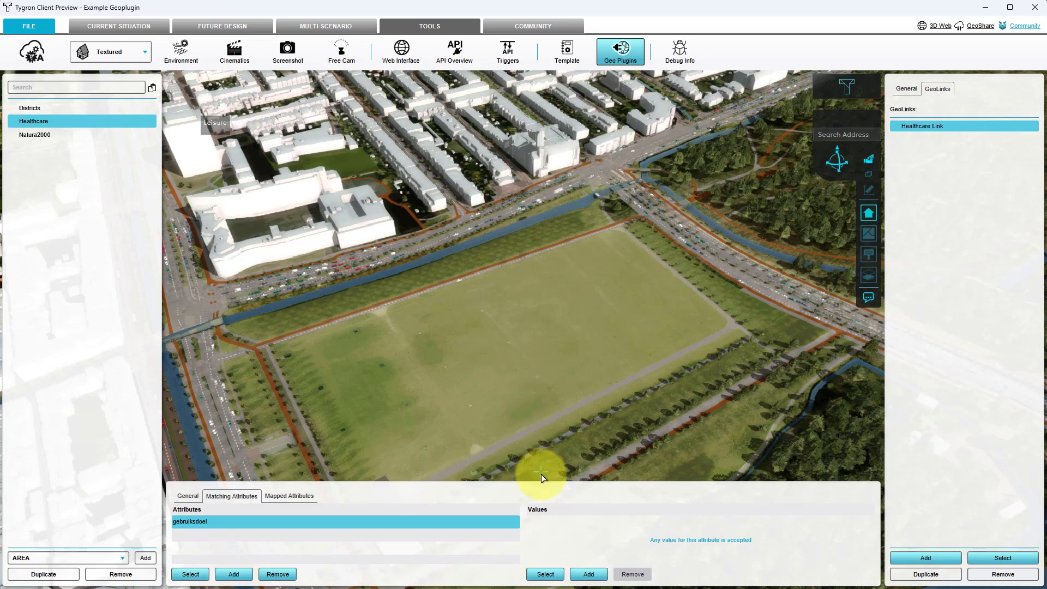
Add the value gezondheidszorgfunctie,kantoorfunctie to the gebruiksdoel matching attribute.
click(593, 573)
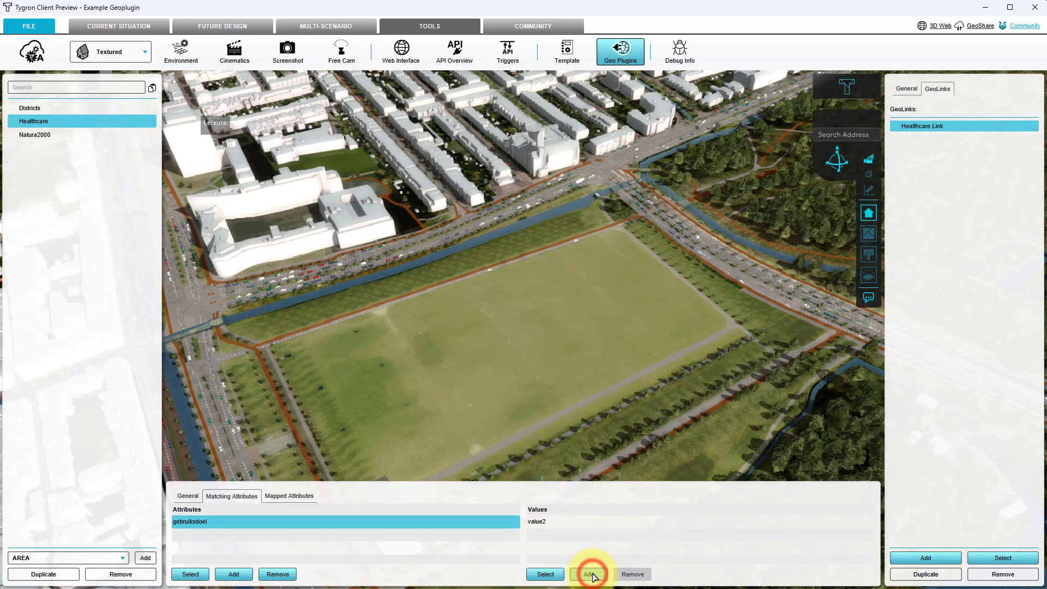
click(545, 522)
click(542, 523)
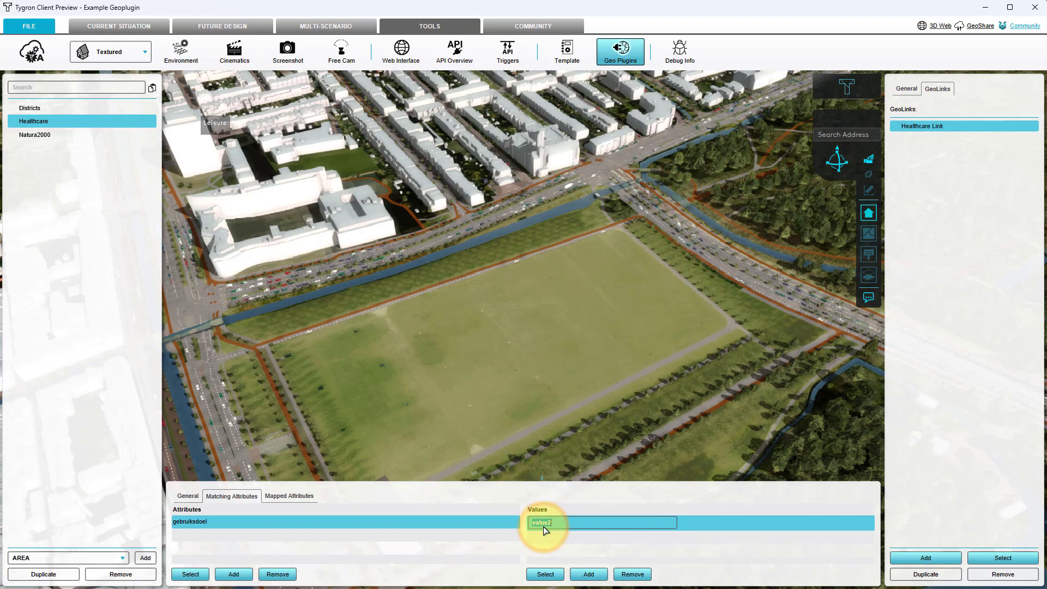
text(gezondheidszorgfunctie,kantoorfunctie)
click(545, 541)
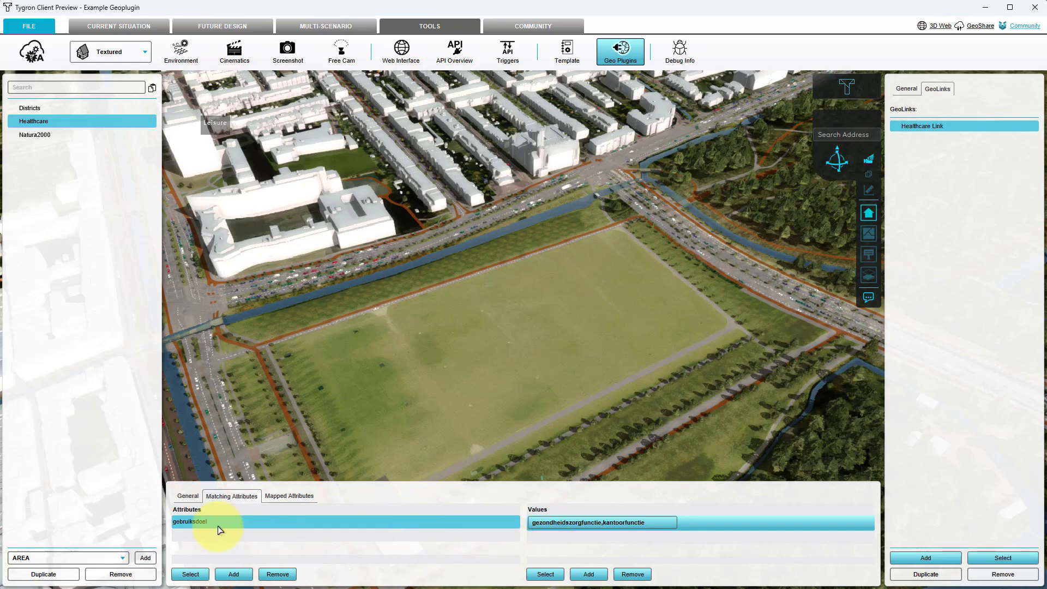
Assign the Hospital function from the Healthcare category to the GeoLink.
click(188, 496)
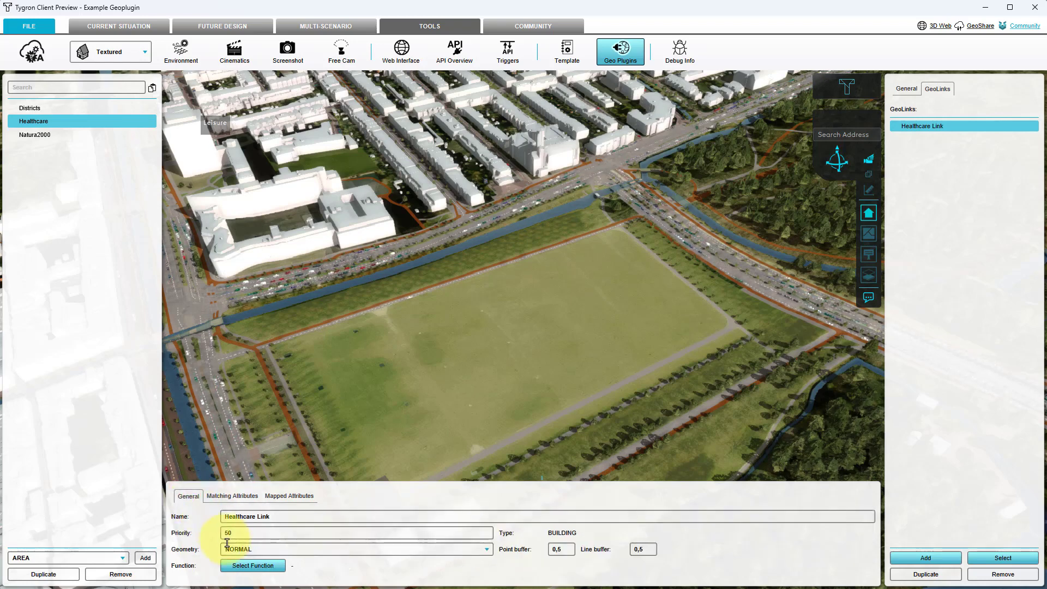
click(242, 567)
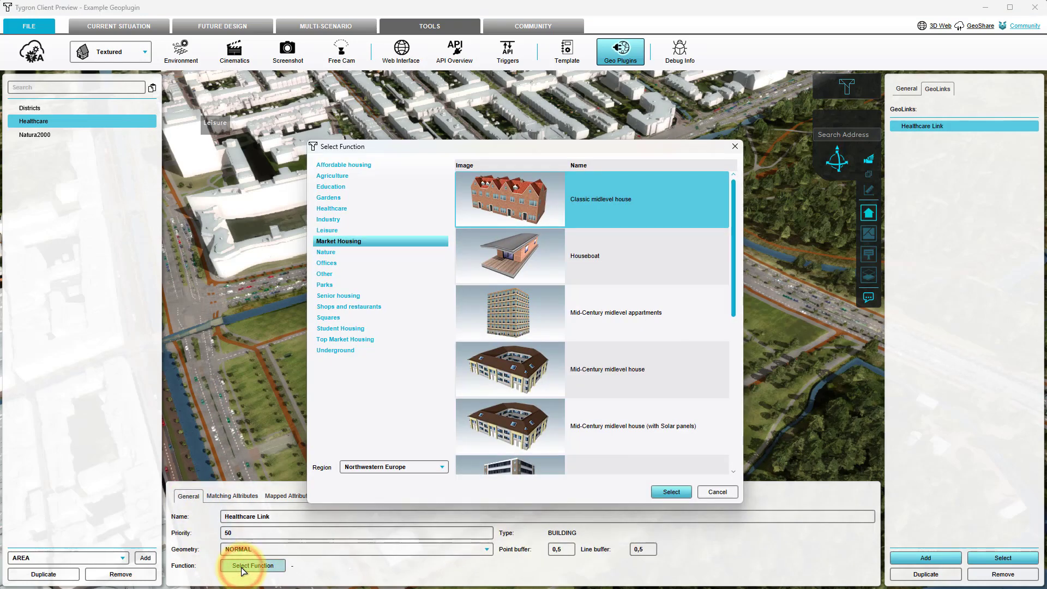
click(335, 209)
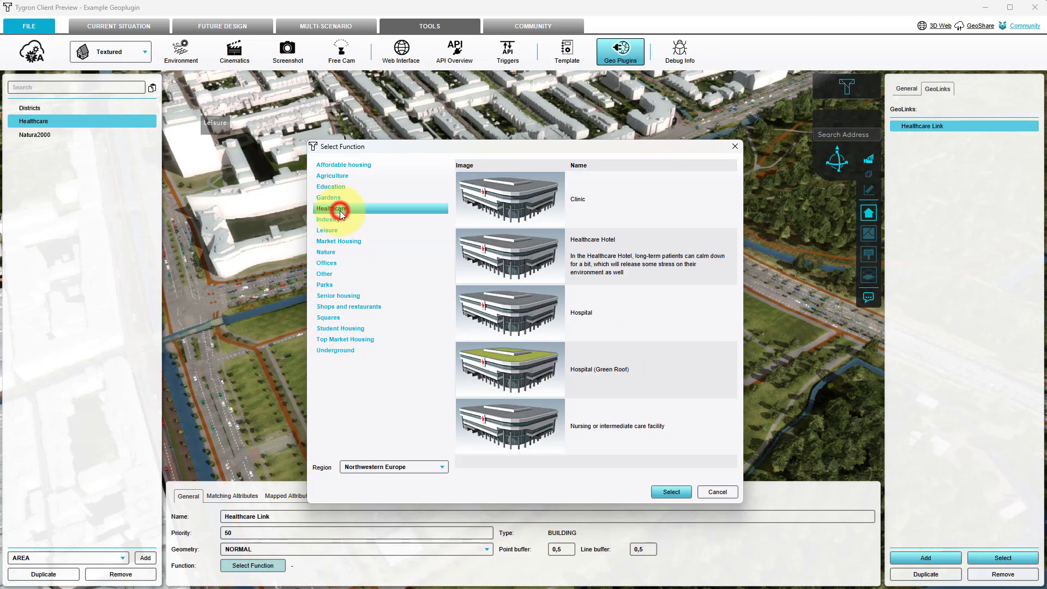
click(599, 312)
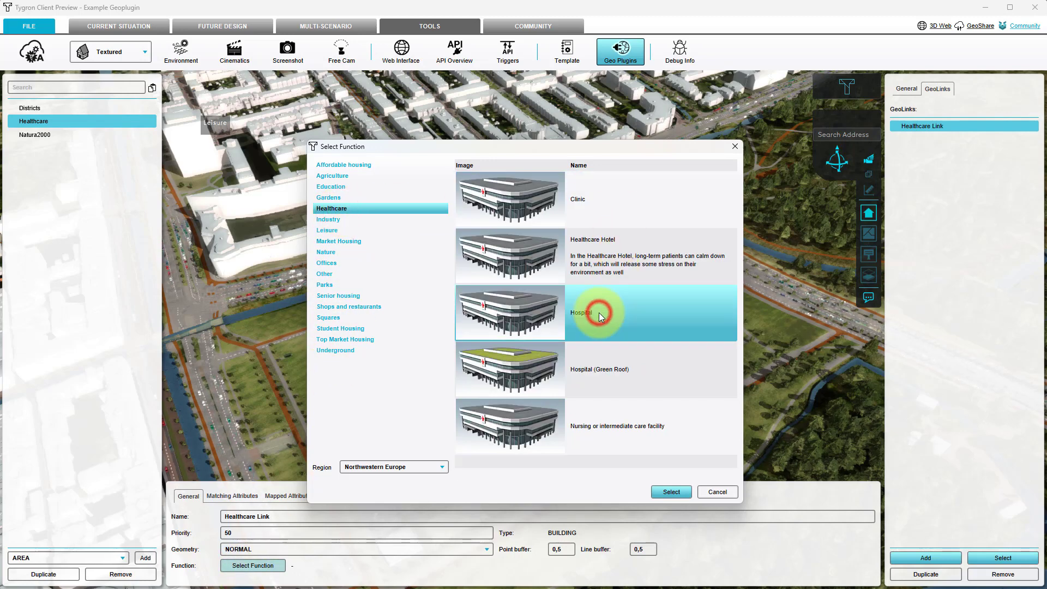
click(666, 494)
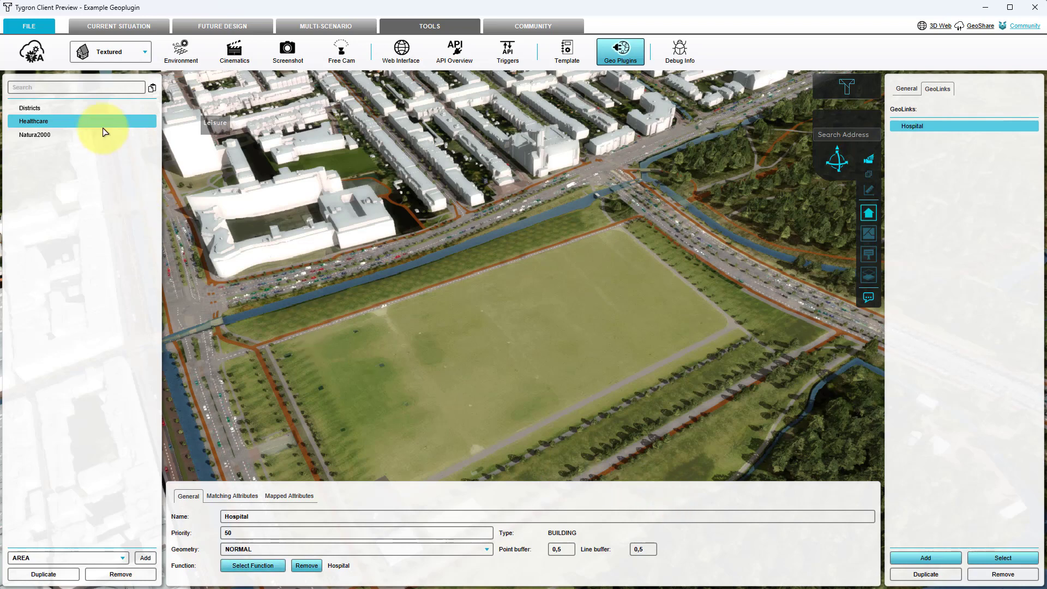
Leave the project, mark the saved Example Geoplugin project as a template and return to the main menu.
click(34, 32)
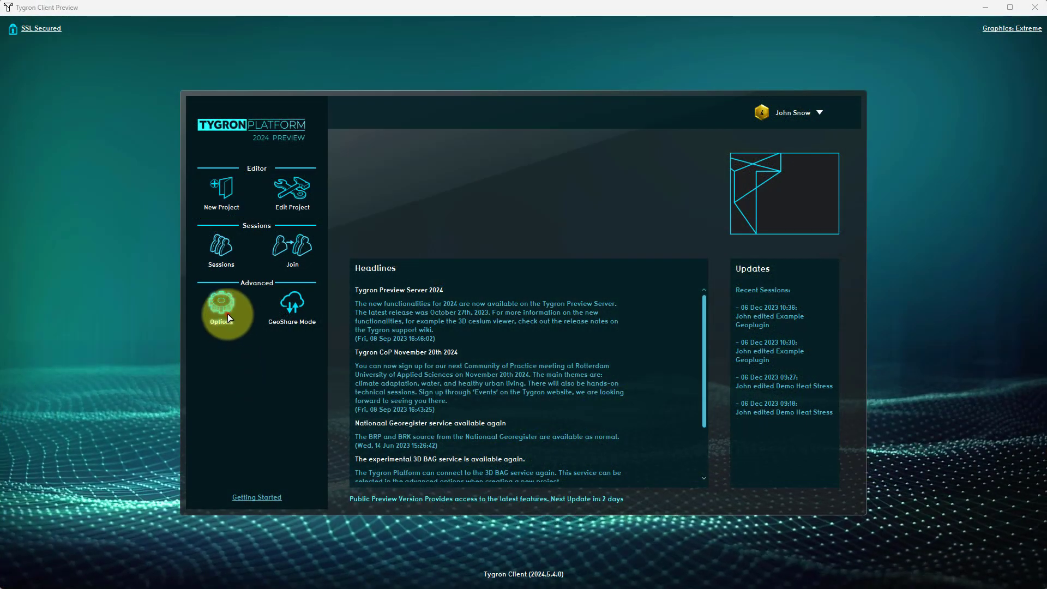
click(227, 313)
click(288, 279)
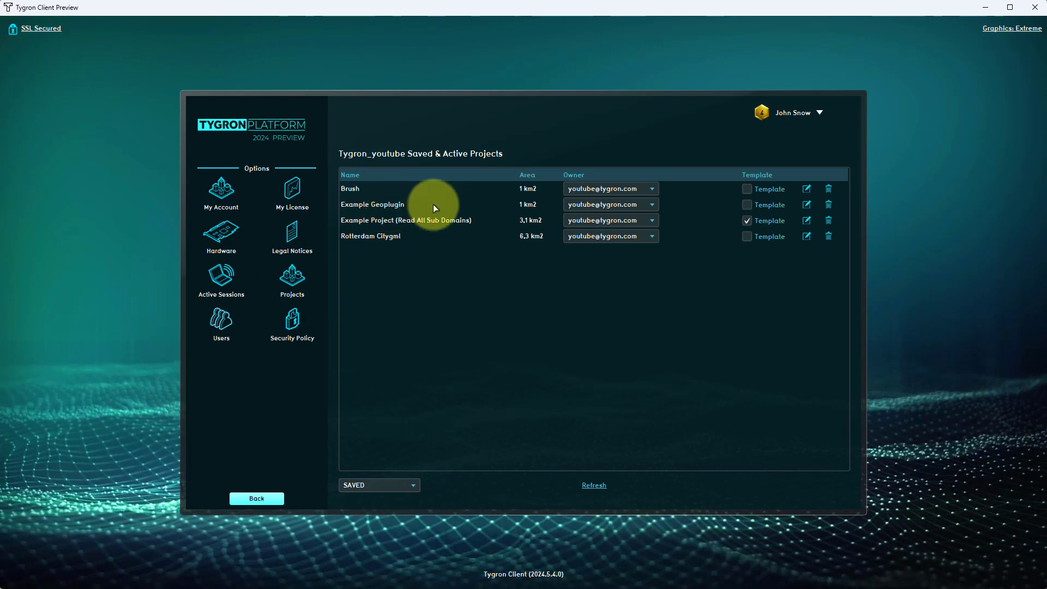
click(750, 203)
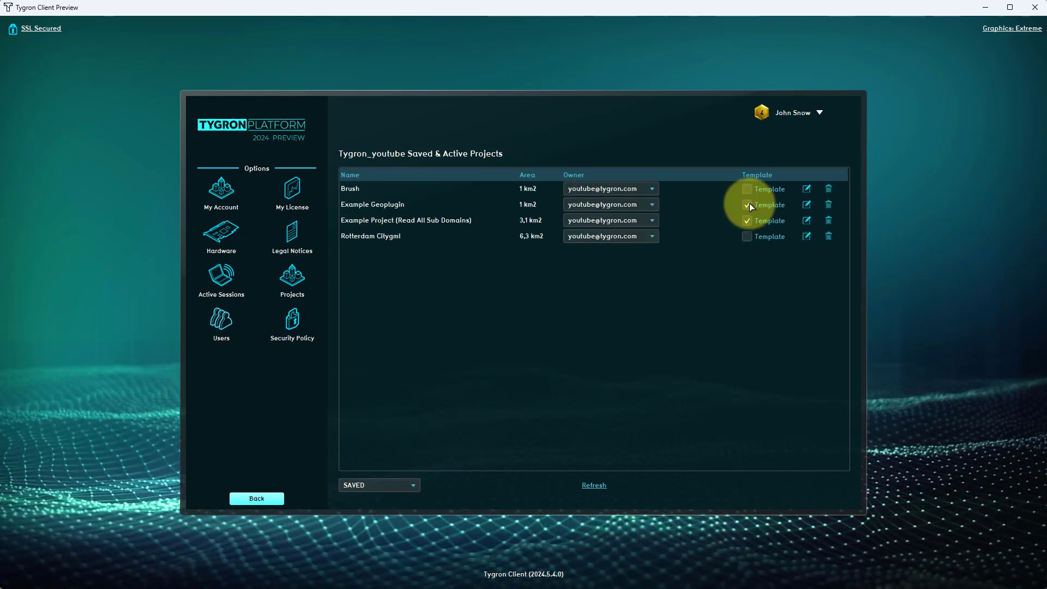
click(276, 499)
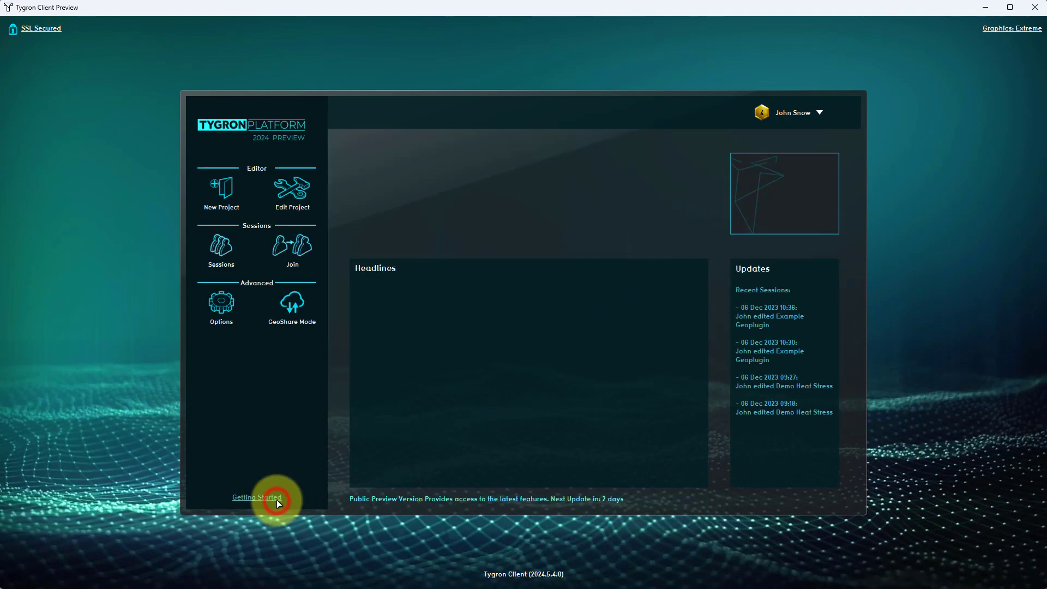
Create a new project named Healtcare based on the existing personal template Example Geoplugin.
click(227, 192)
text(Healt)
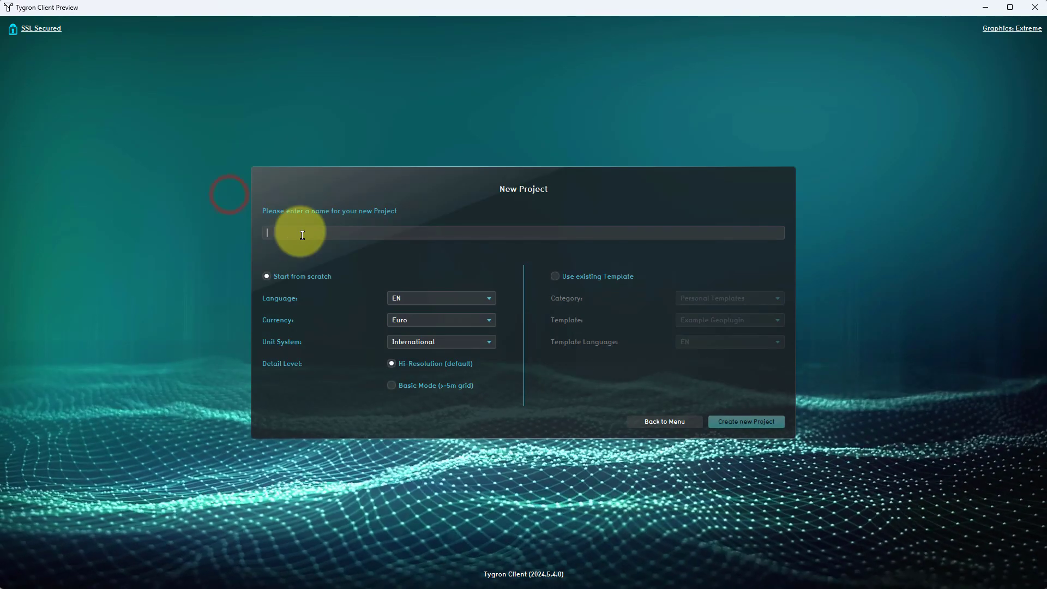
text(care)
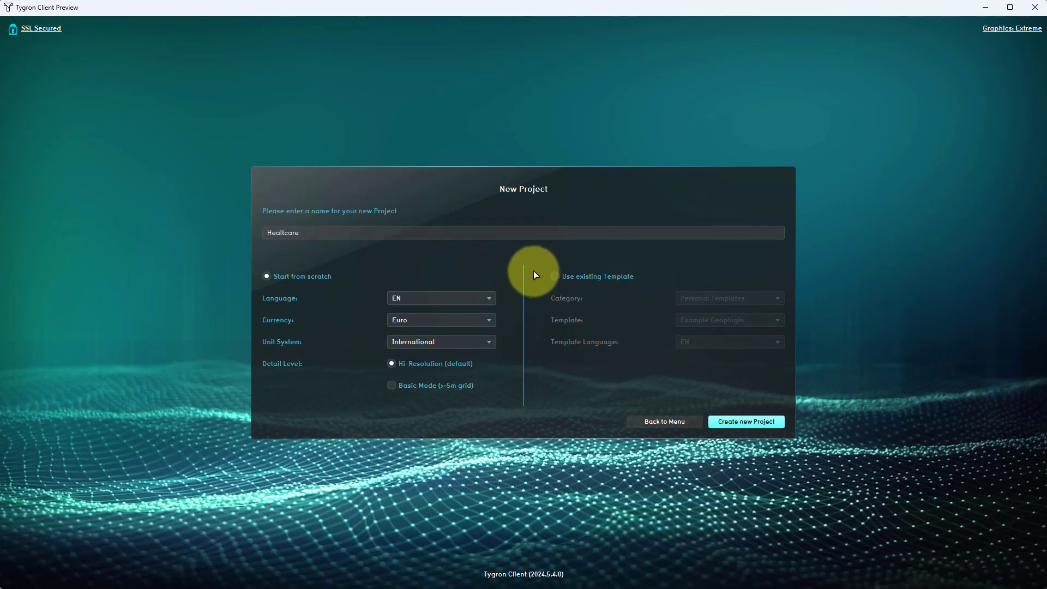
click(555, 276)
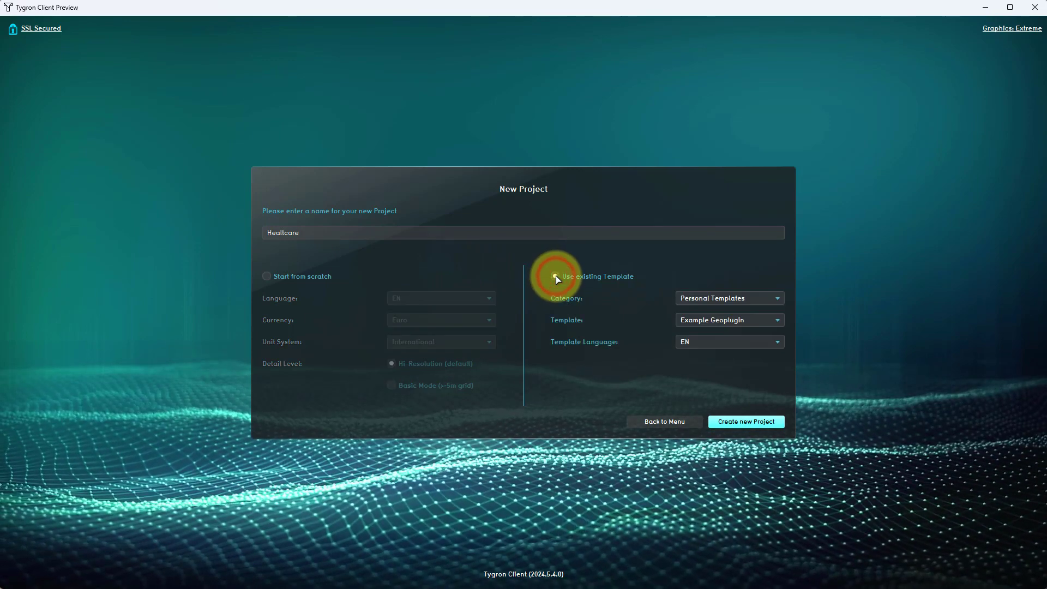
click(701, 322)
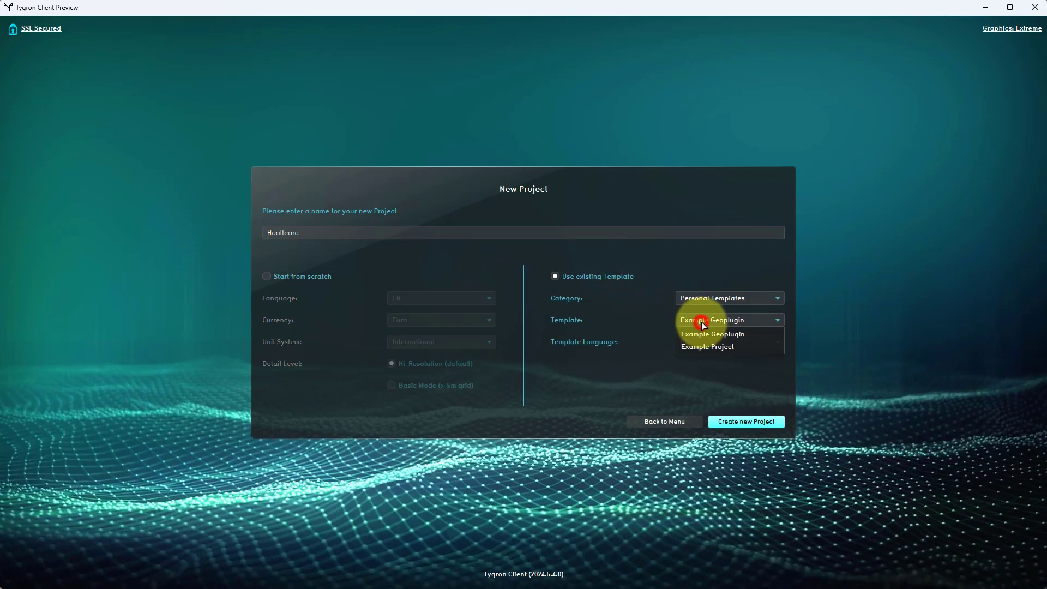
click(701, 322)
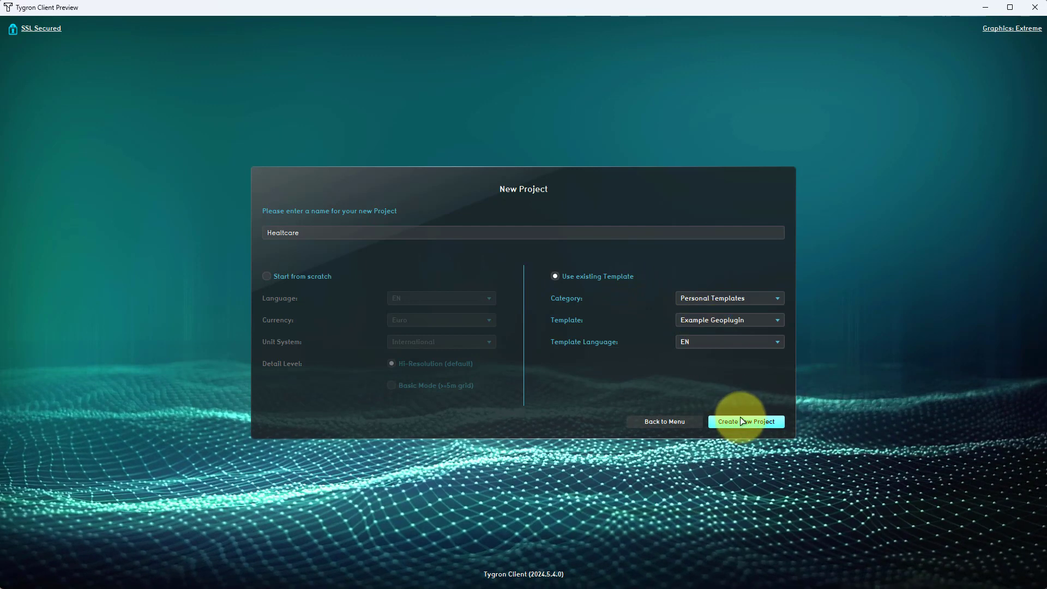
click(740, 423)
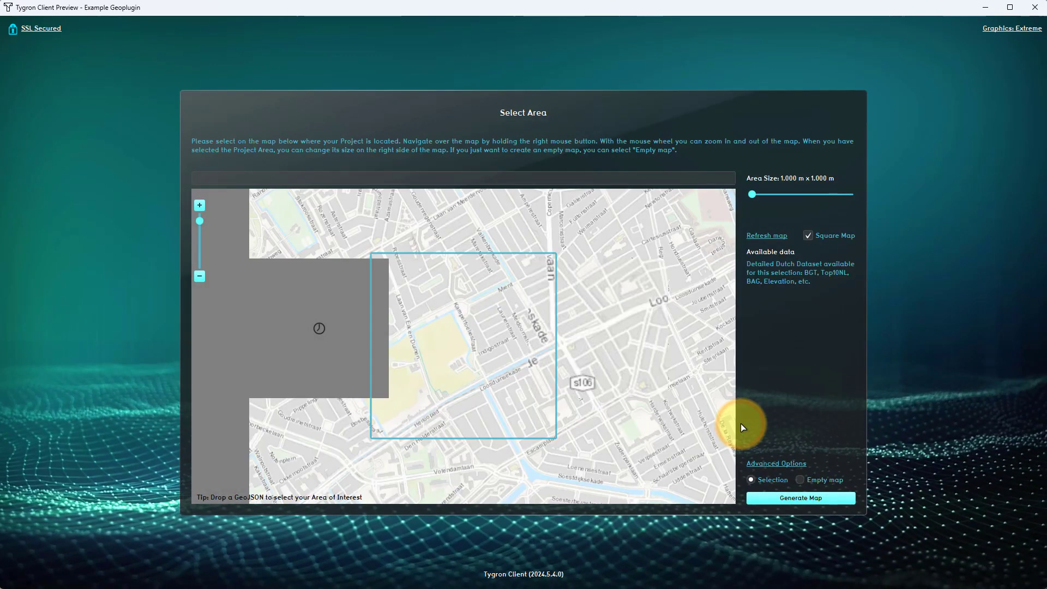
Place the project area over the neighbourhood northeast of Den Haag Centraal.
scroll(495, 361, down, 1)
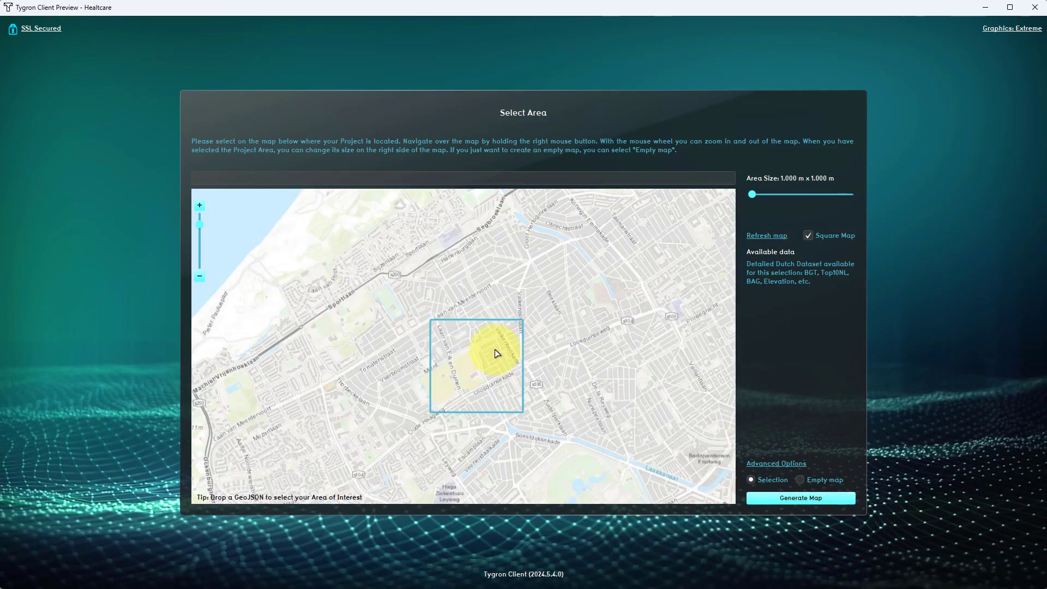
scroll(545, 360, down, 1)
right_drag(511, 402, 487, 350)
click(439, 355)
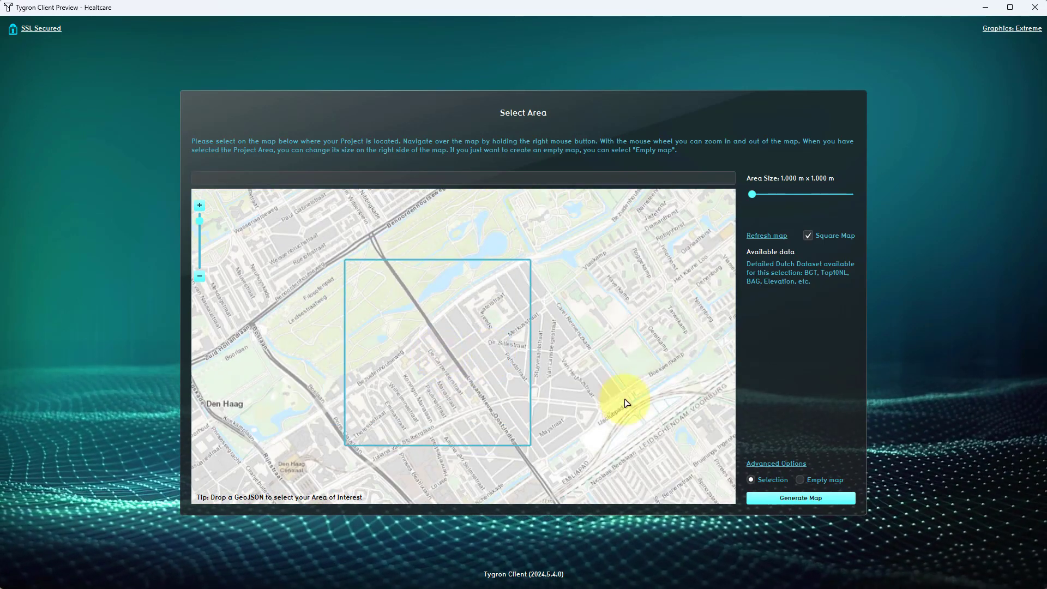
Review the custom geo plugins in the advanced options and generate the map with Districts and Healthcare enabled.
click(795, 464)
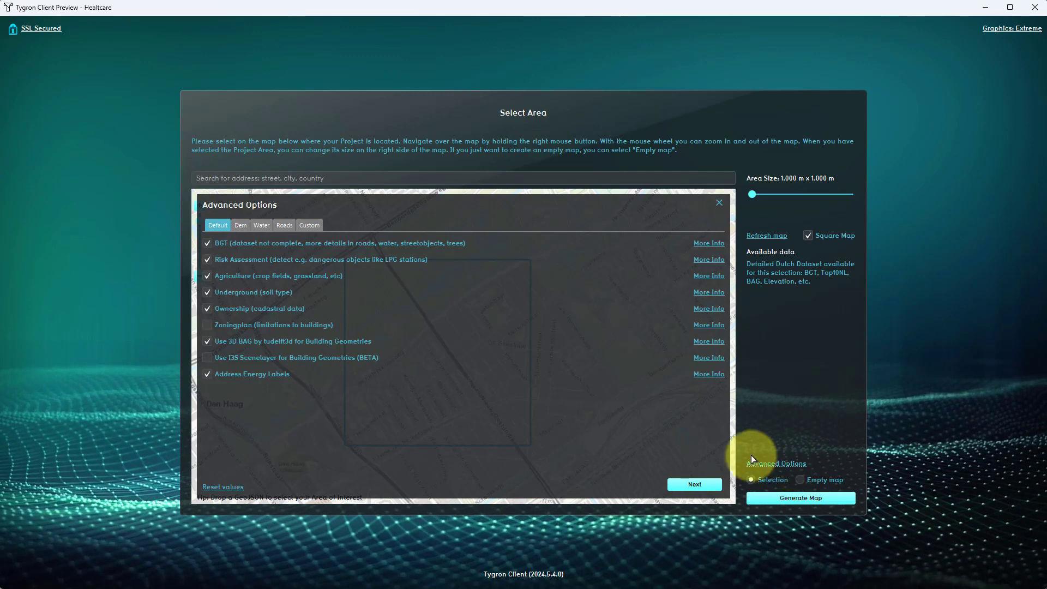
click(315, 227)
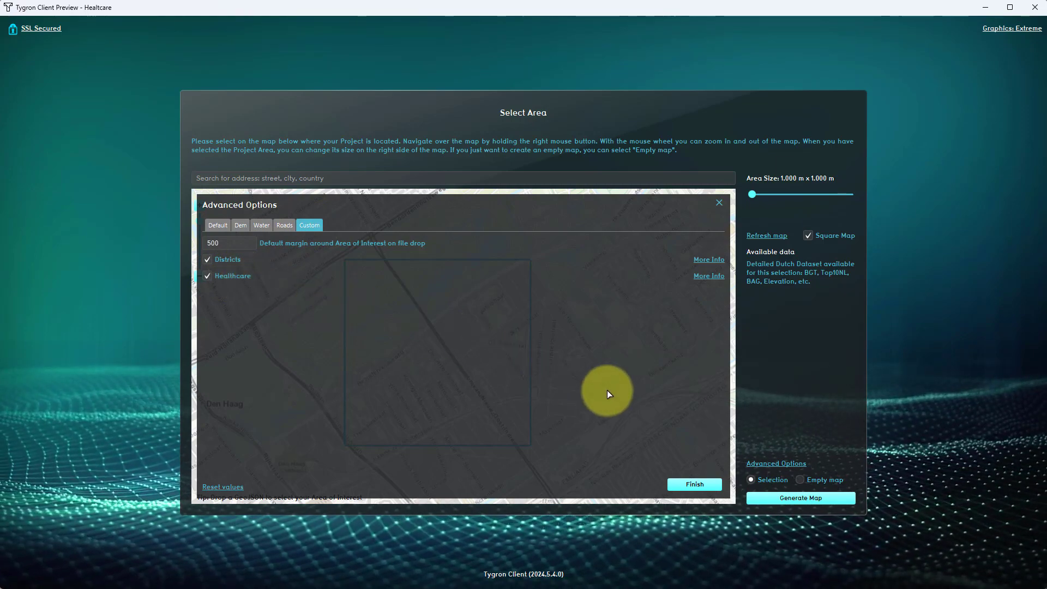
click(799, 497)
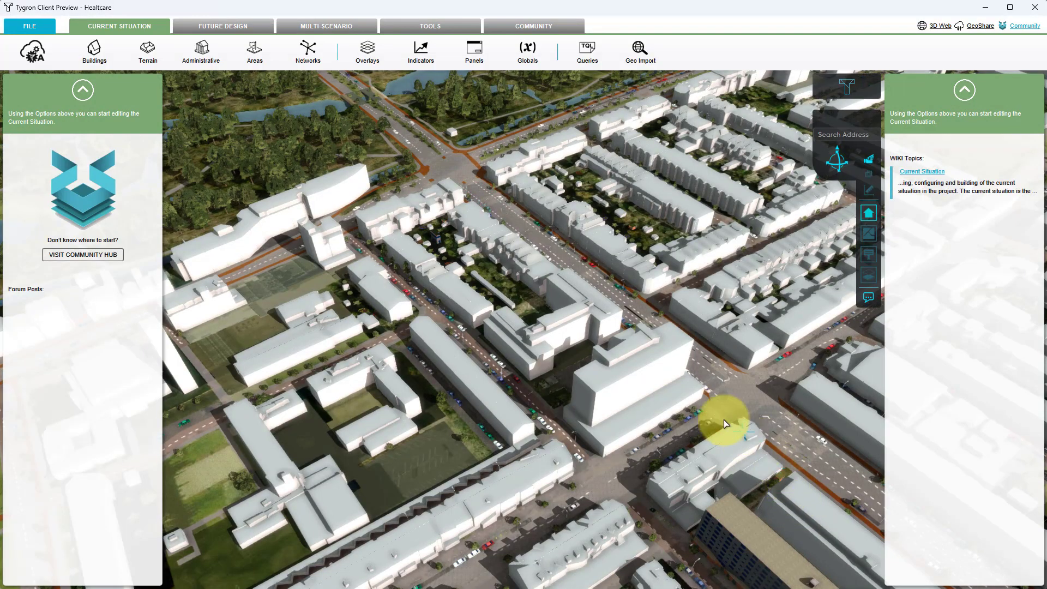
Show the project's buildings and select the healthcare building behind the tall corner block to inspect its assigned function and source.
drag(657, 384, 581, 322)
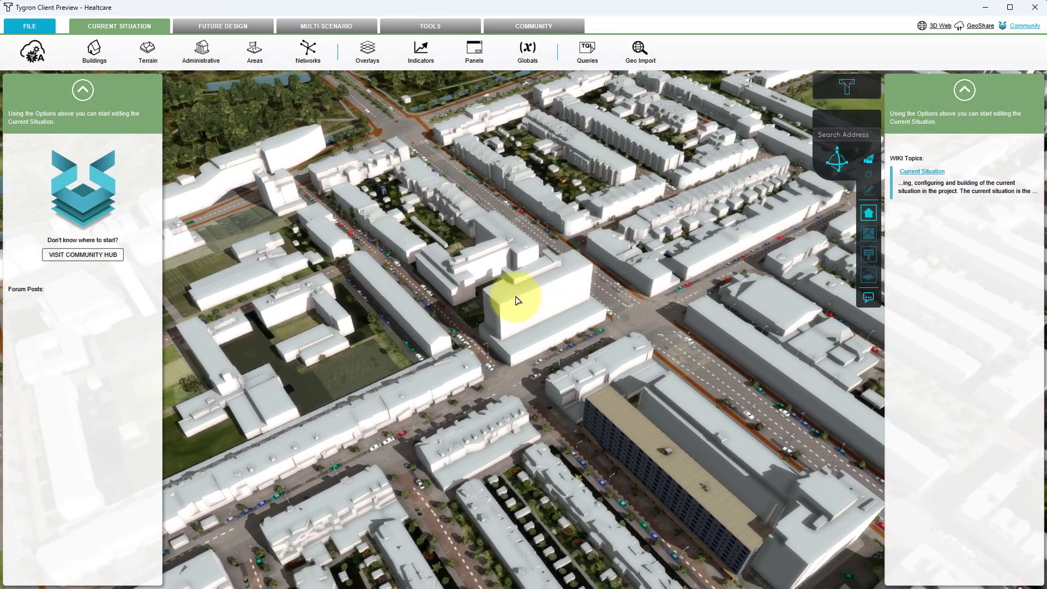
click(95, 51)
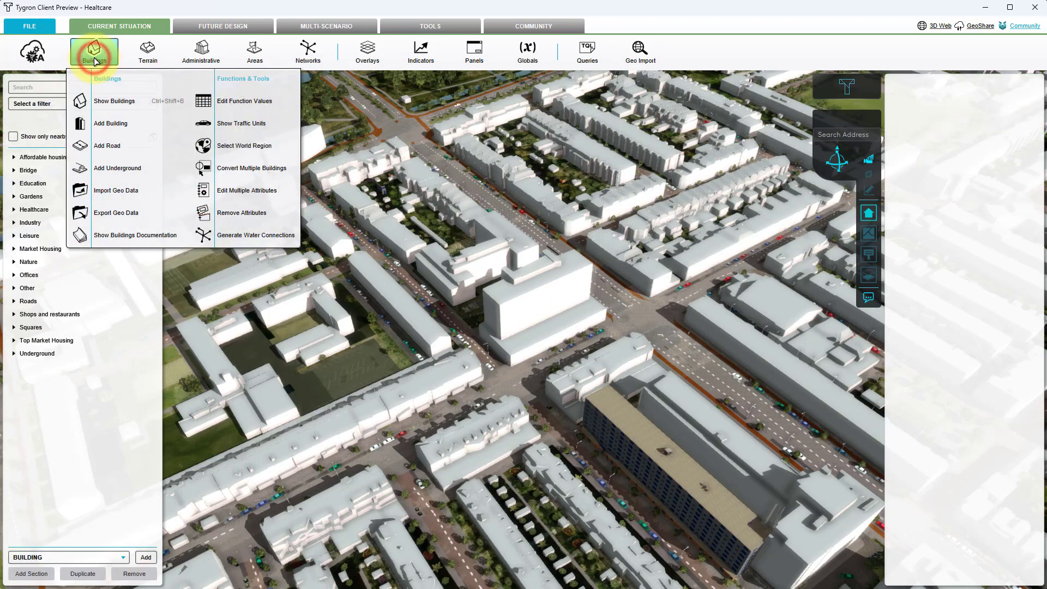
click(367, 52)
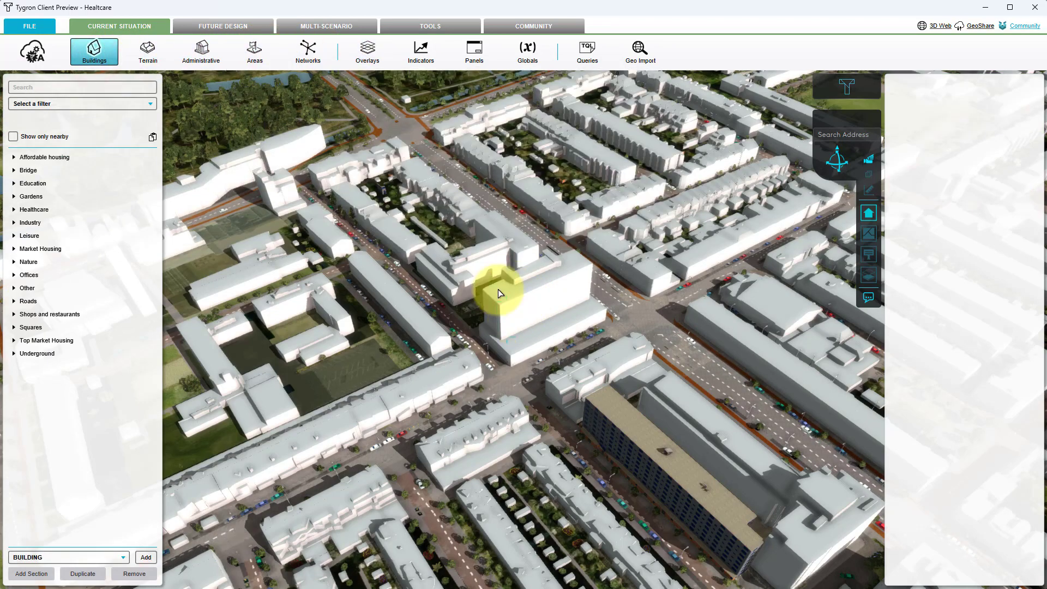
click(491, 260)
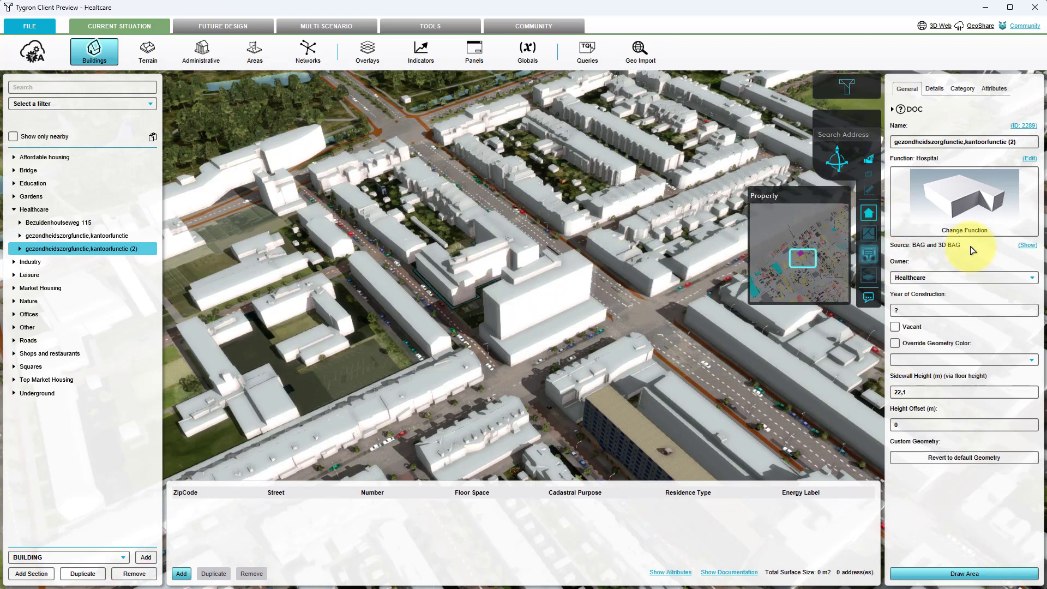
scroll(492, 267, up, 2)
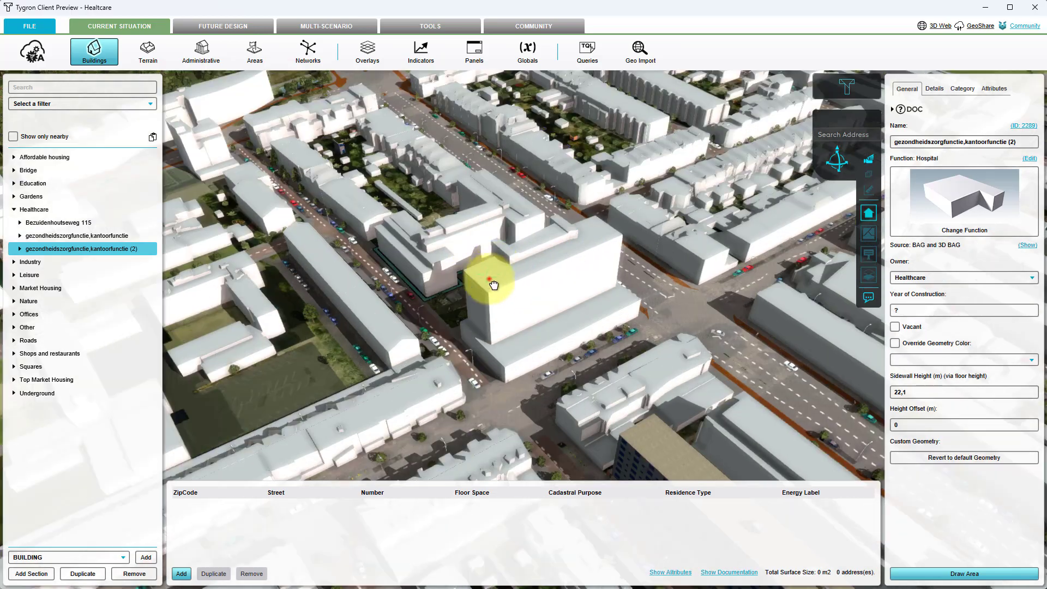
drag(489, 279, 691, 308)
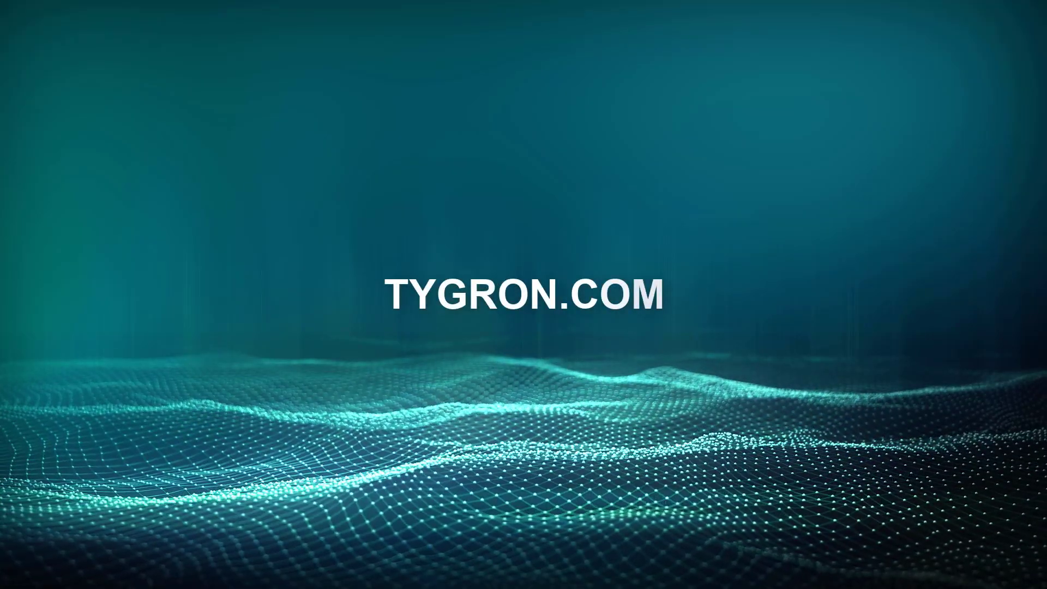